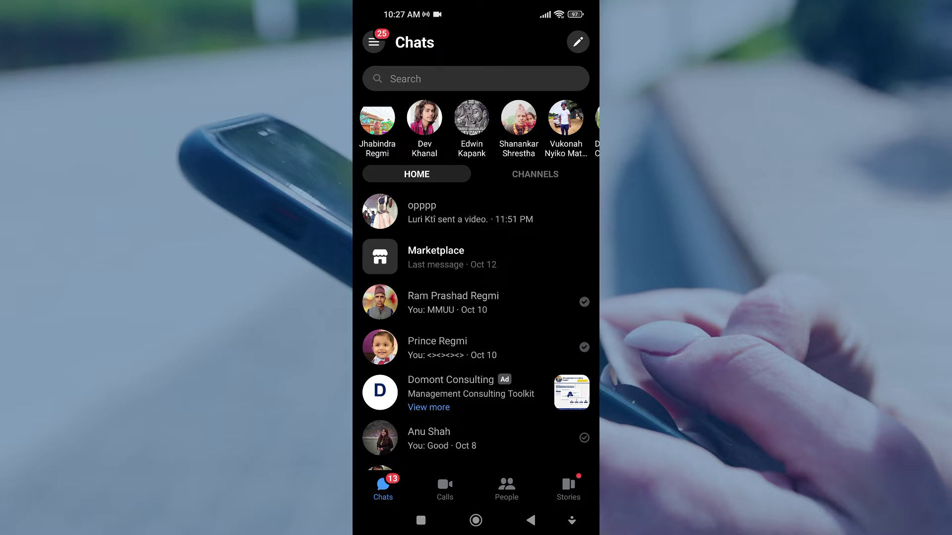
- Open the side menu and go to the account's Me settings page
{"action": "left_click", "coordinate": [374, 42]}
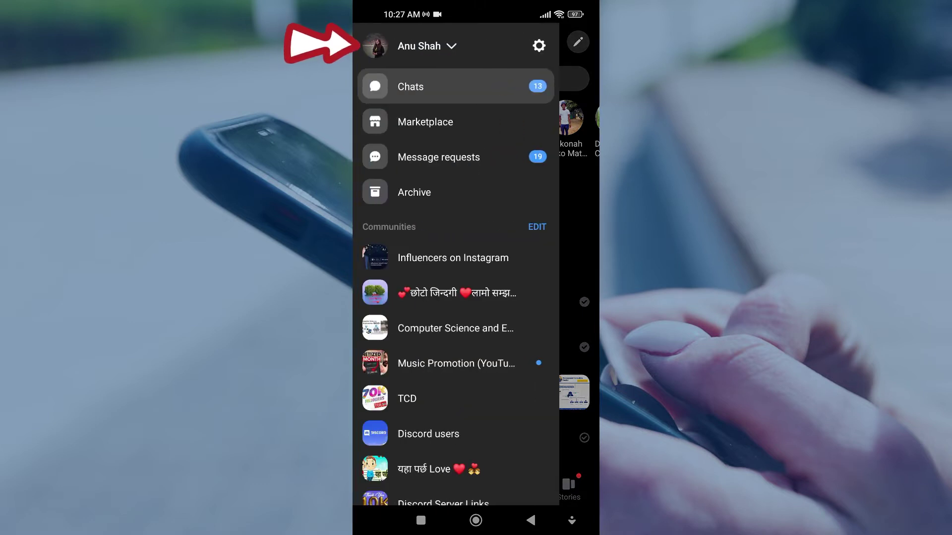
{"action": "left_click", "coordinate": [539, 46]}
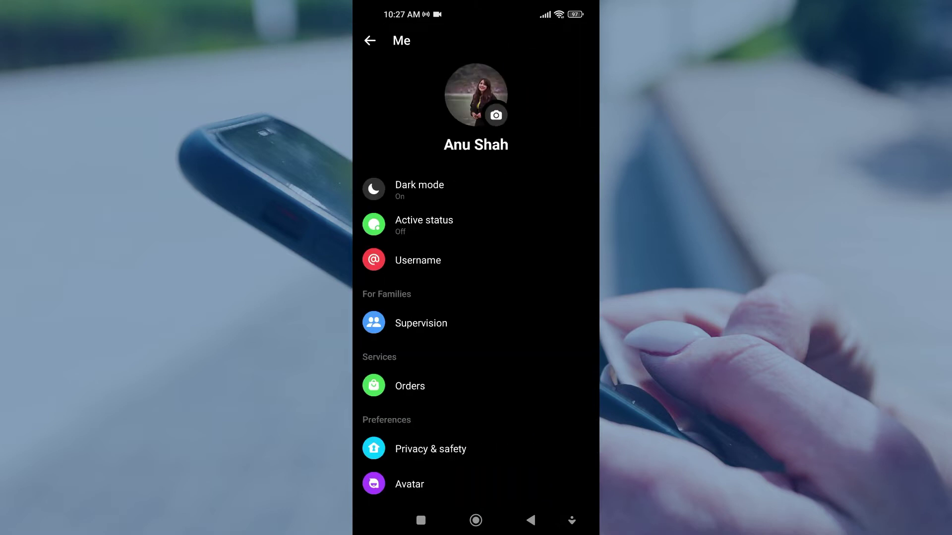
{"action": "scroll", "coordinate": [476, 298], "scroll_direction": "down", "scroll_amount": 5}
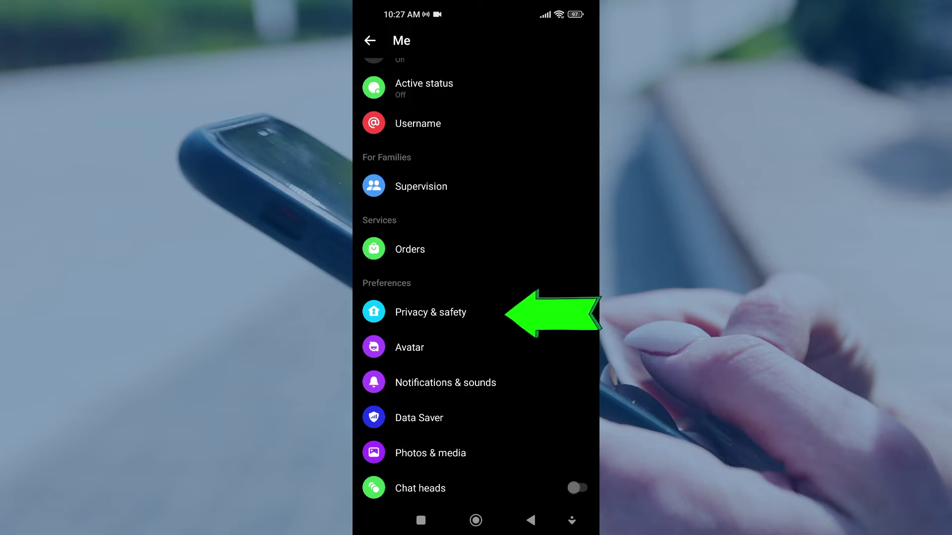
- Open the Privacy & safety settings from the Me page
{"action": "left_click", "coordinate": [431, 312]}
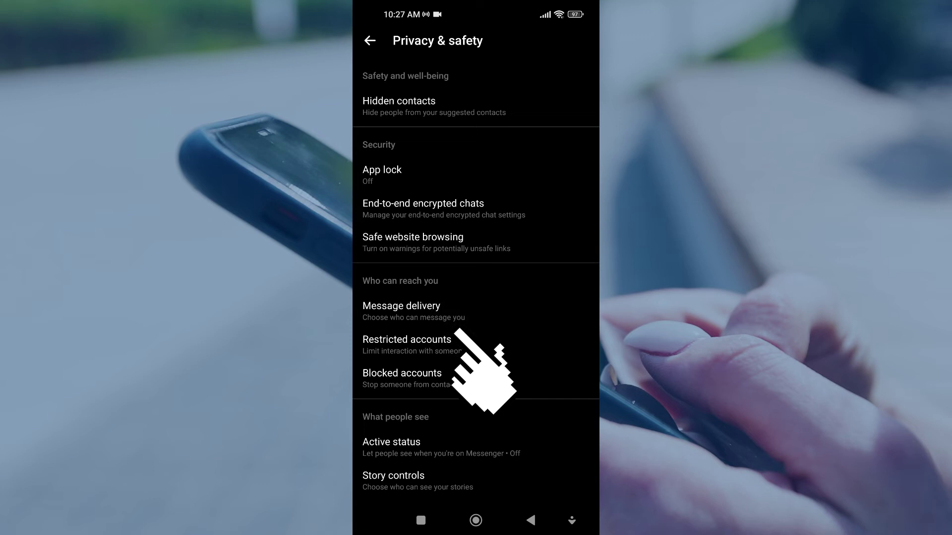
- Show the Restricted accounts list and open the first restricted person's chat
{"action": "left_click", "coordinate": [416, 343]}
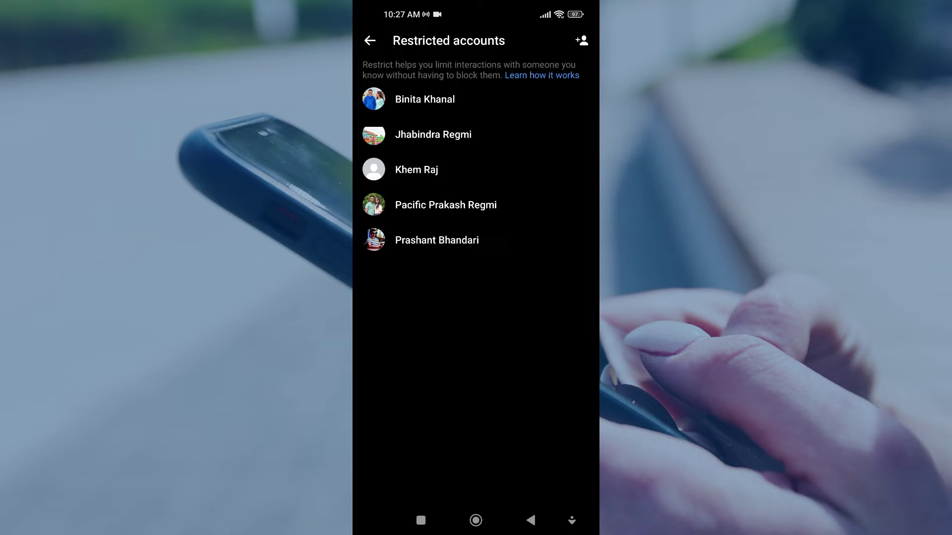
{"action": "left_click", "coordinate": [446, 98]}
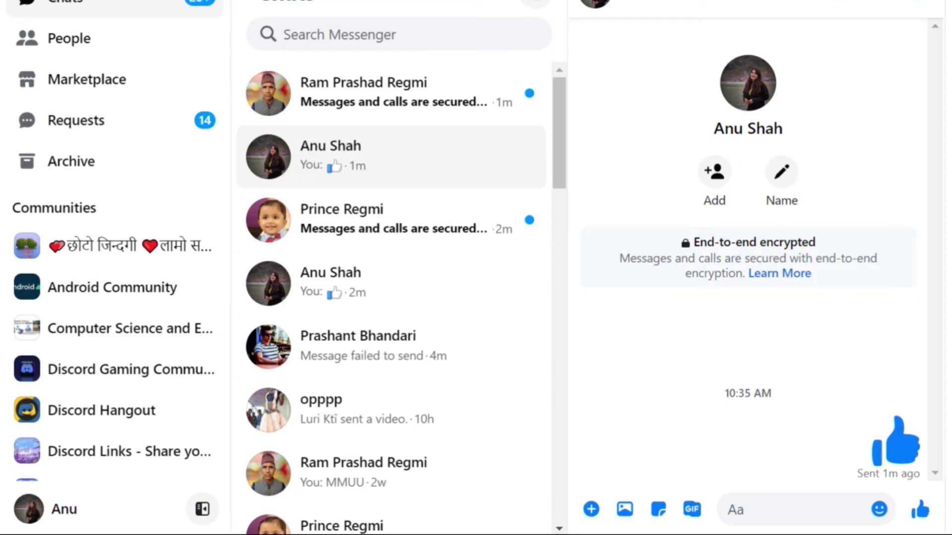
{"action": "mouse_move", "coordinate": [112, 208]}
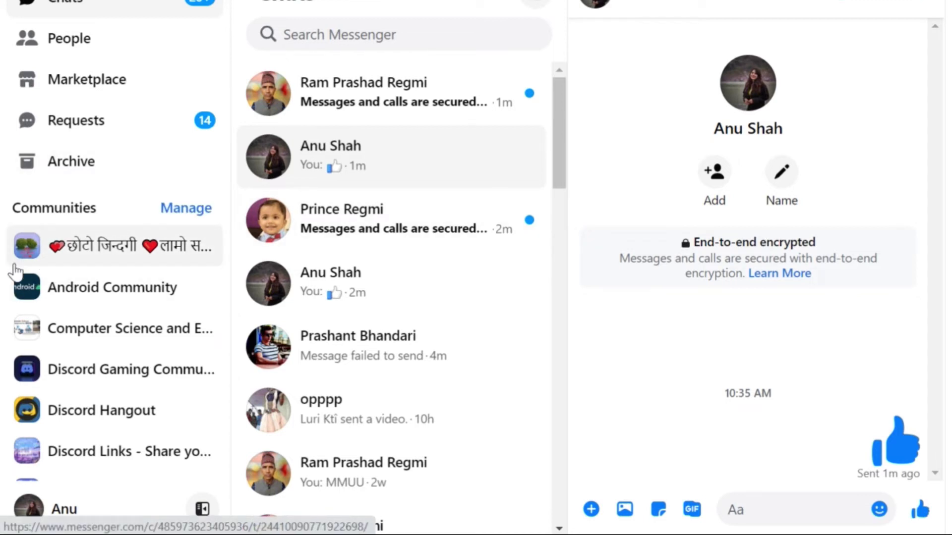
- Open the Restricted accounts page from the profile menu, showing three people
{"action": "left_click", "coordinate": [67, 509]}
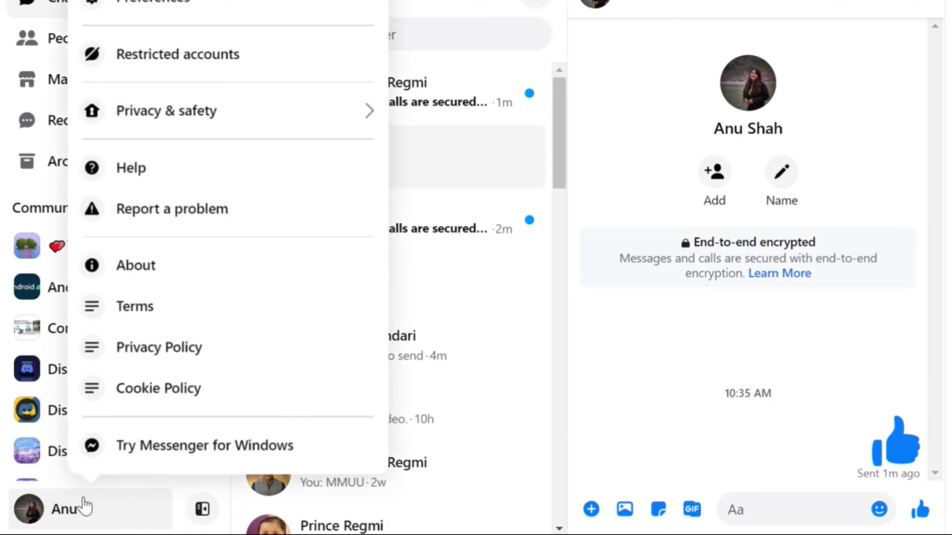
{"action": "left_click", "coordinate": [192, 60]}
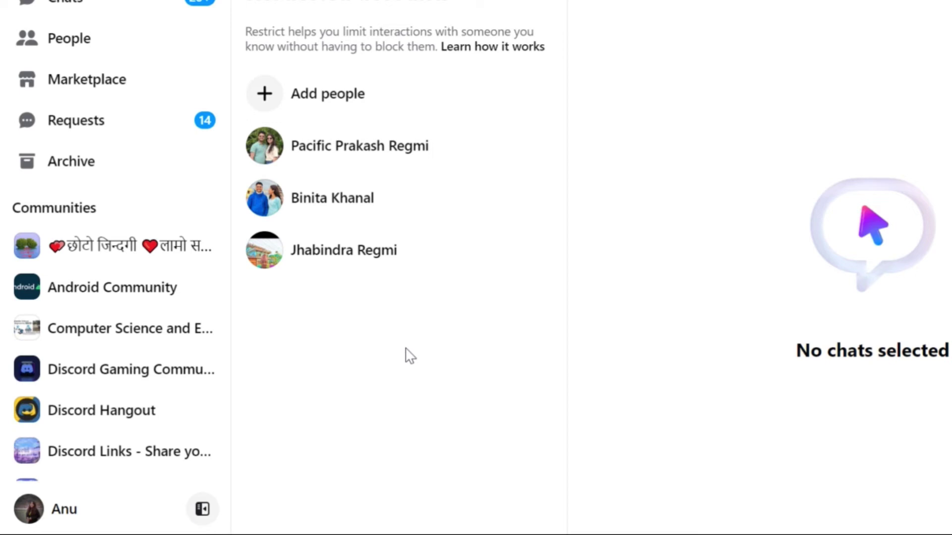
- Select the second person in the Restricted accounts list to open their chat
{"action": "left_click", "coordinate": [421, 216]}
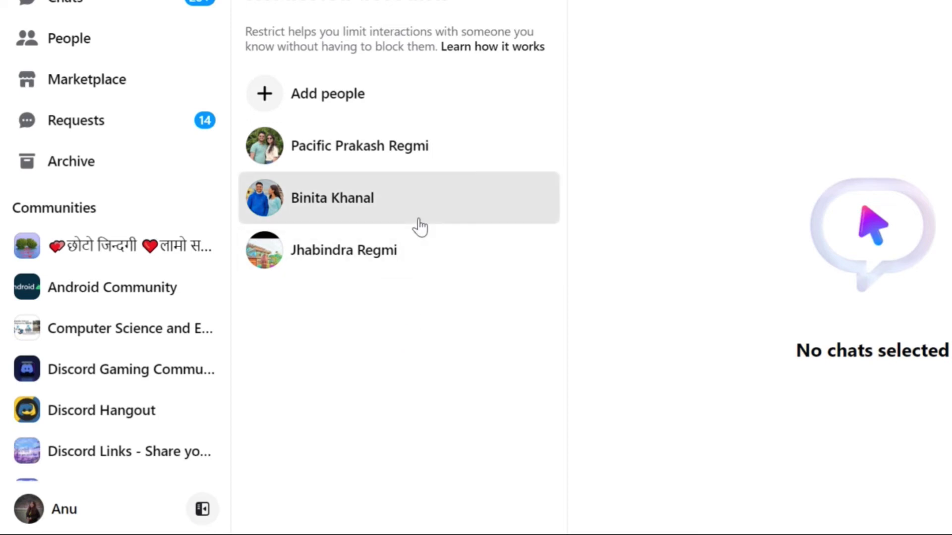